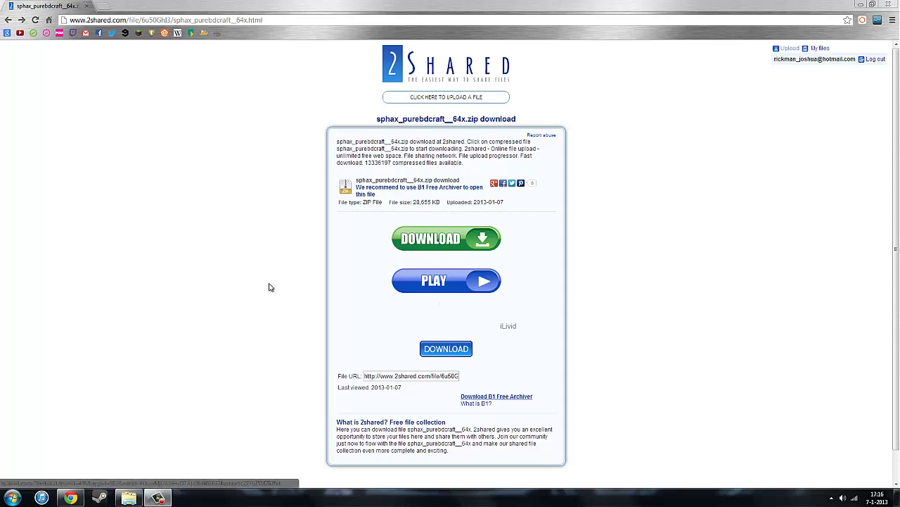
# Download sphax_purebdcraft__64x.zip from the 2shared page and move the archive to a free spot on the desktop
pyautogui.click(77, 19)
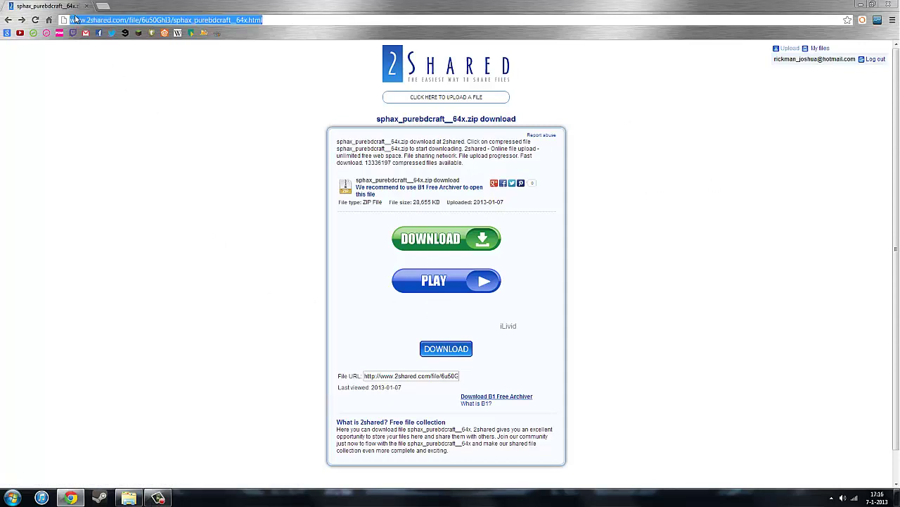
pyautogui.click(249, 194)
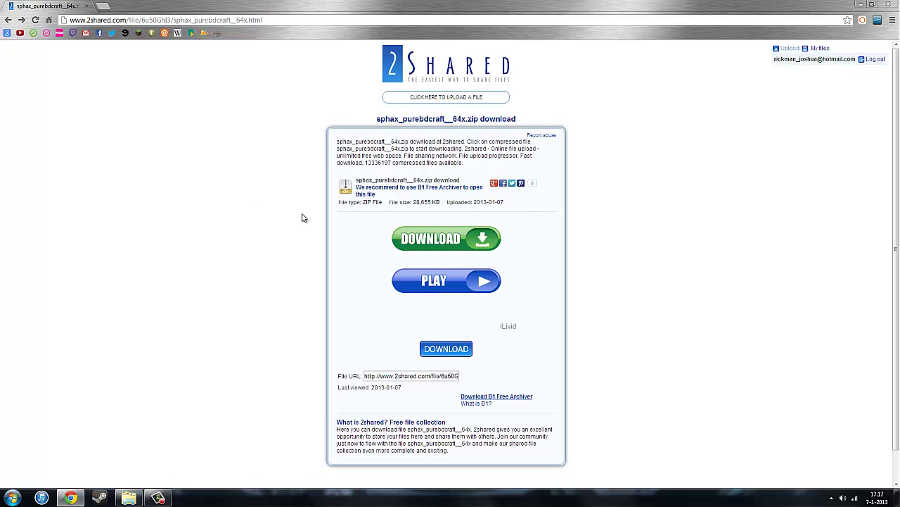
pyautogui.click(448, 357)
pyautogui.click(442, 359)
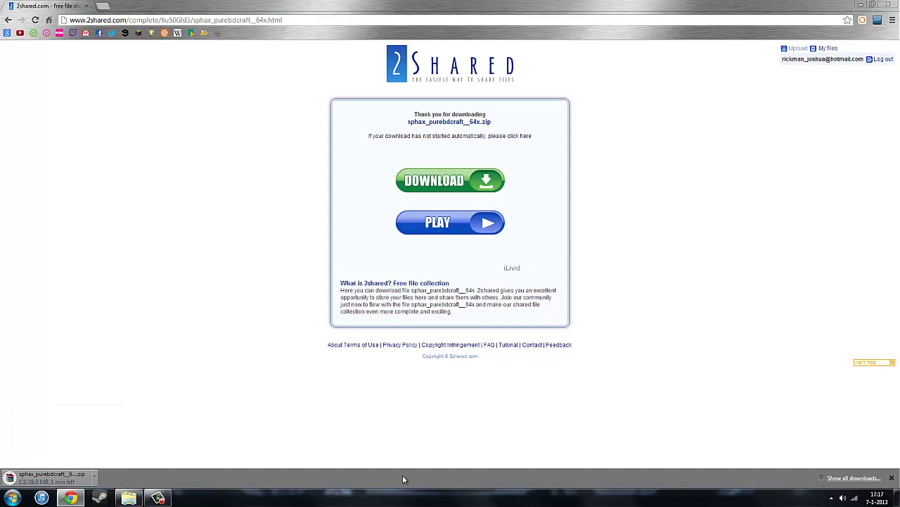
pyautogui.click(898, 498)
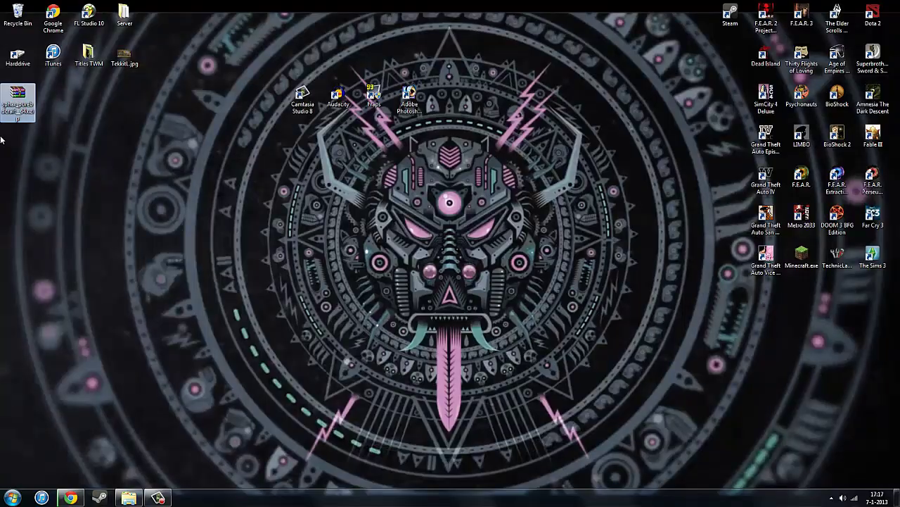
pyautogui.moveTo(17, 99); pyautogui.dragTo(160, 179)
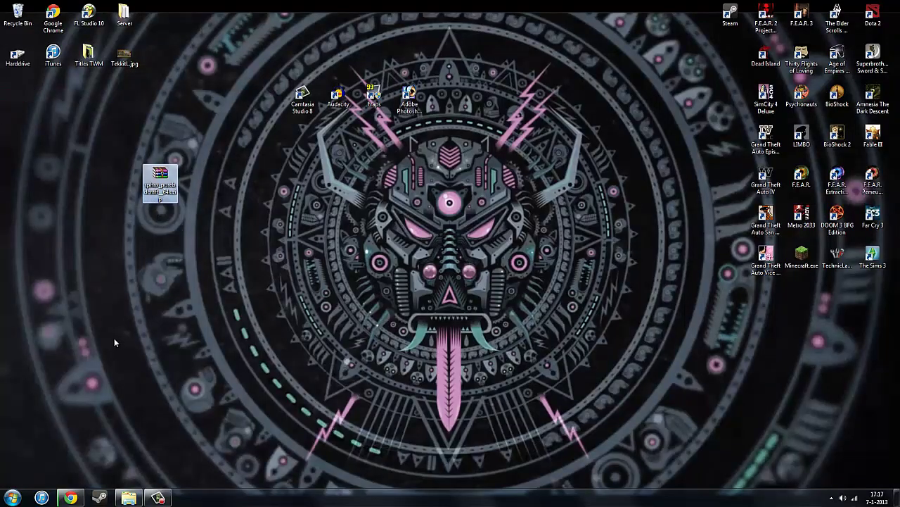
# Switch to Windows Explorer and go to the Roaming application data folder using %appdata%
pyautogui.click(128, 498)
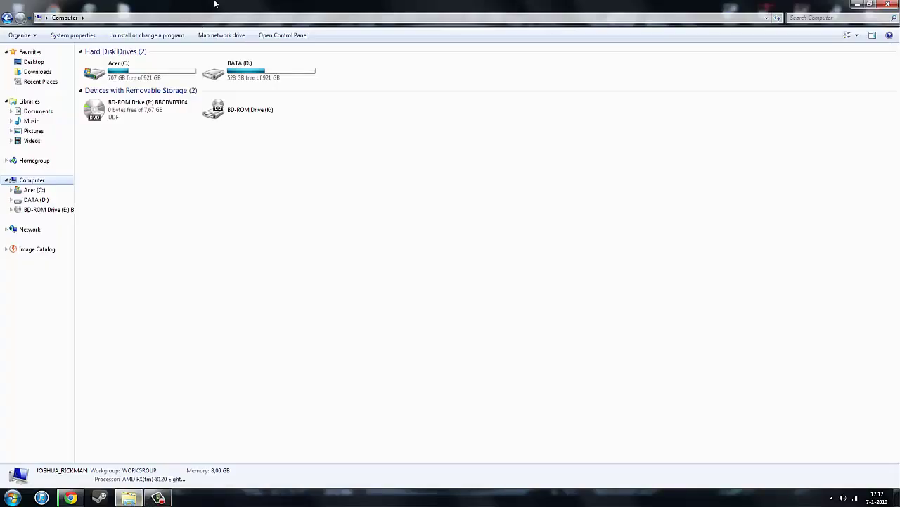
pyautogui.click(200, 18)
pyautogui.write('%ap')
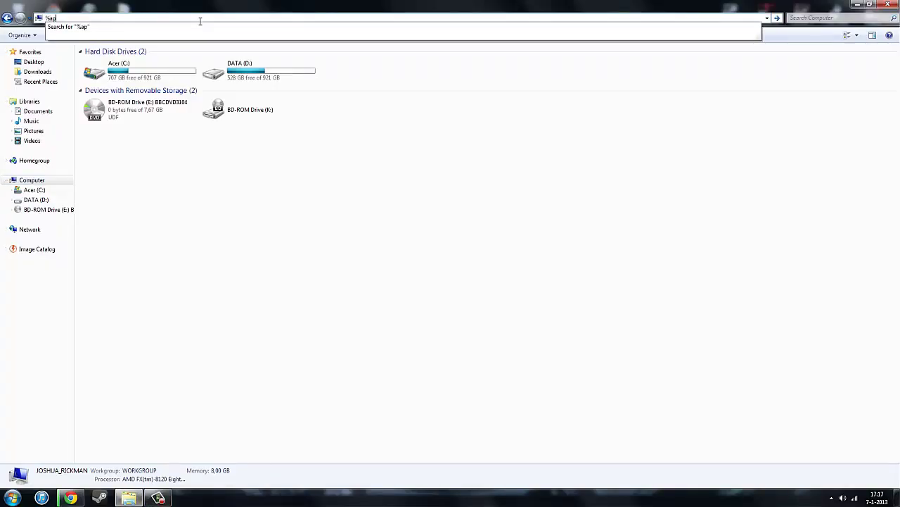
pyautogui.write('pdata')
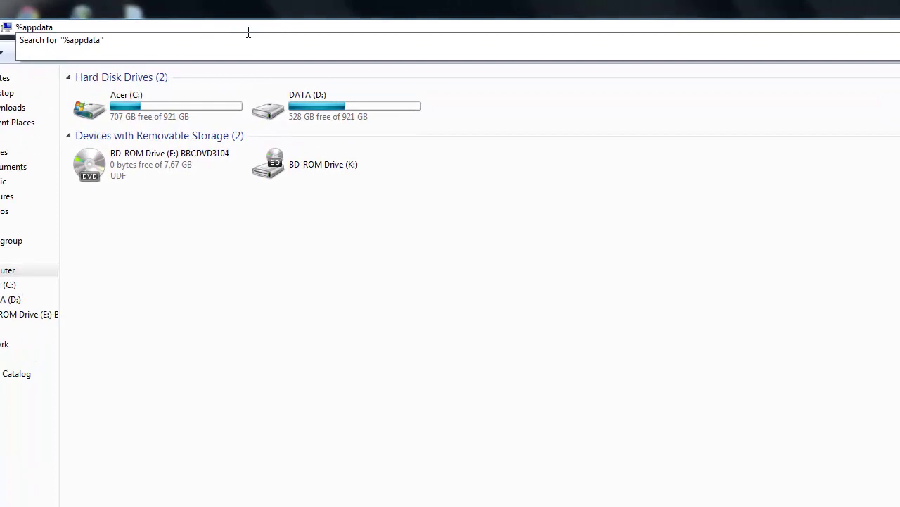
pyautogui.write('%')
pyautogui.press('Return')
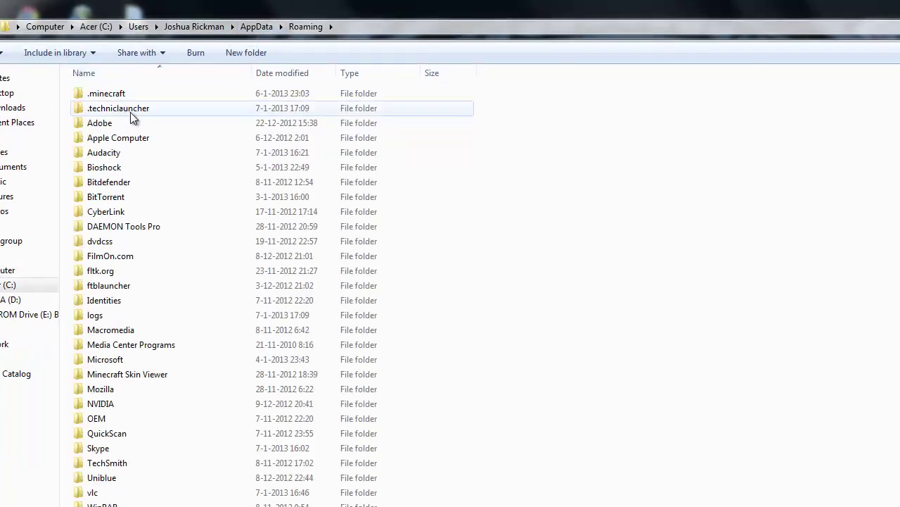
# Open the texturepacks folder inside .techniclauncher and tekkitlite
pyautogui.doubleClick(132, 113)
pyautogui.doubleClick(164, 182)
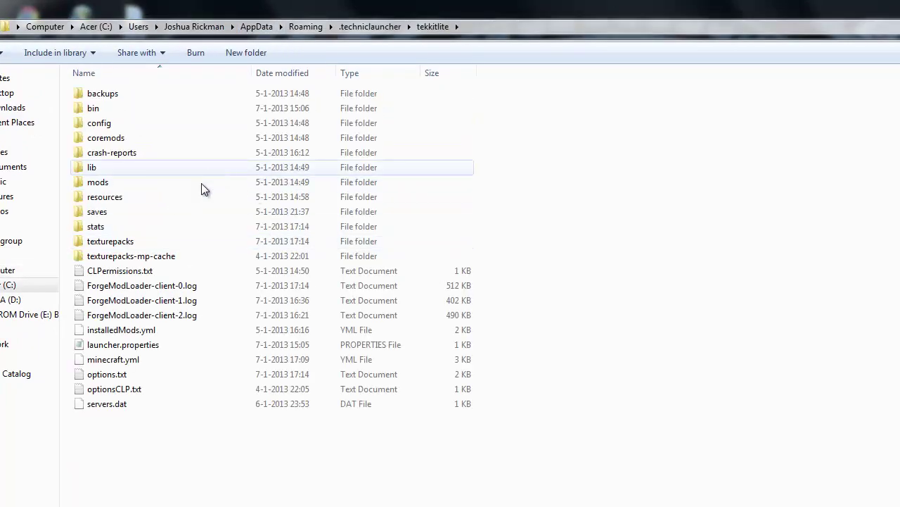
pyautogui.doubleClick(185, 241)
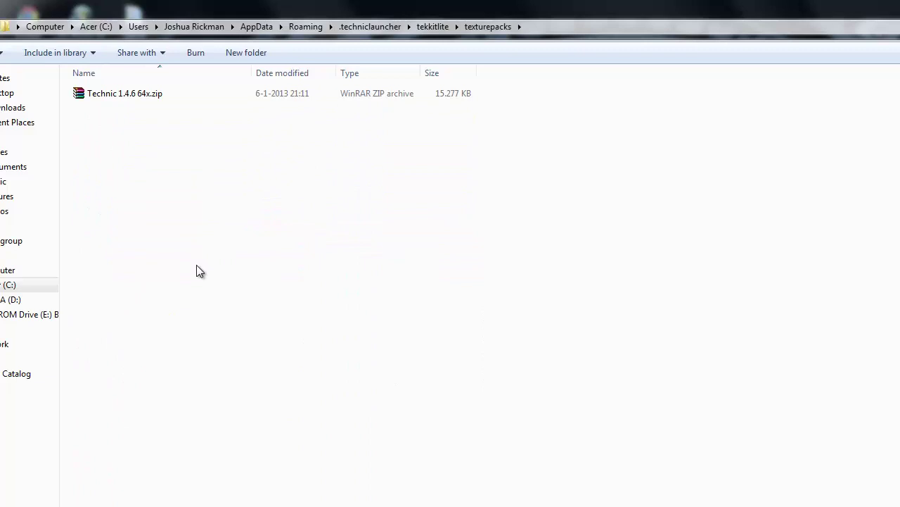
# Paste sphax_purebdcraft__64x.zip into the texturepacks folder alongside Technic 1.4.6 64x.zip
pyautogui.click(125, 93)
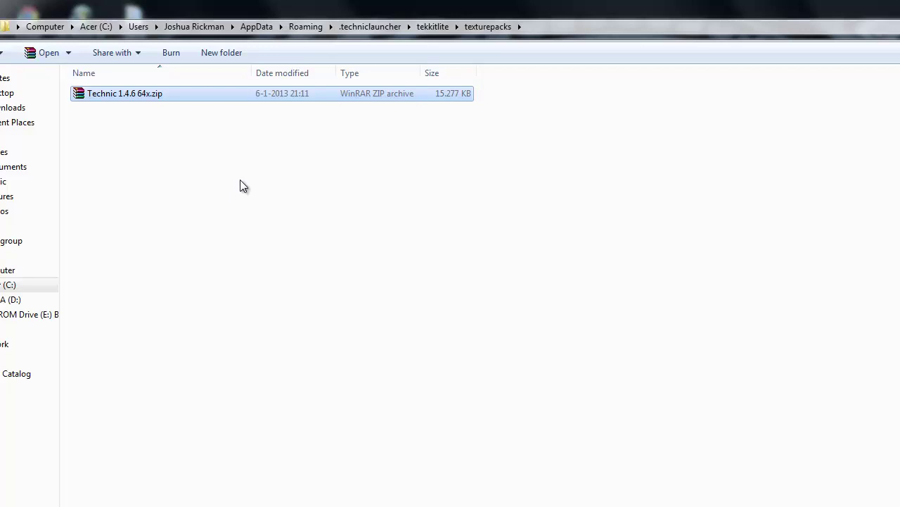
pyautogui.click(457, 310)
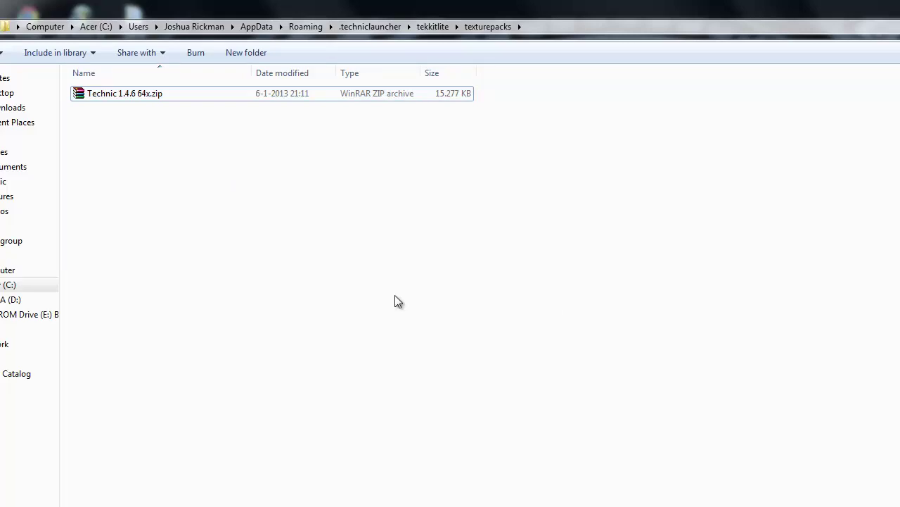
pyautogui.hotkey('ctrl', 'v')
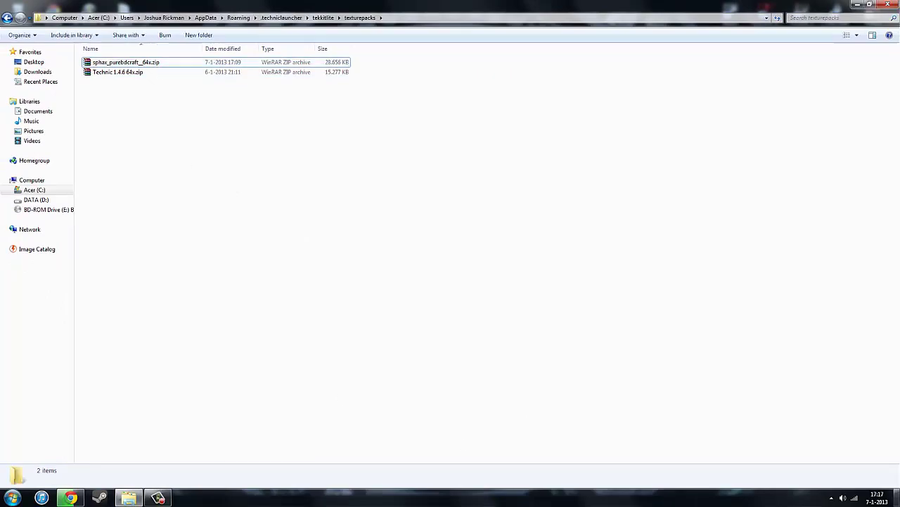
# Start the Technic Launcher from the desktop and log in to Tekkit Lite with the remembered account
pyautogui.press('super+d')
pyautogui.doubleClick(837, 254)
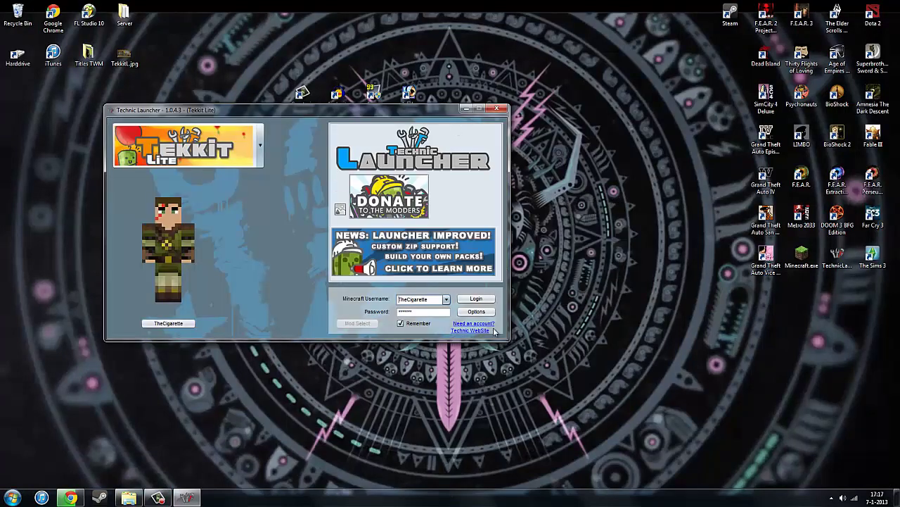
pyautogui.click(477, 300)
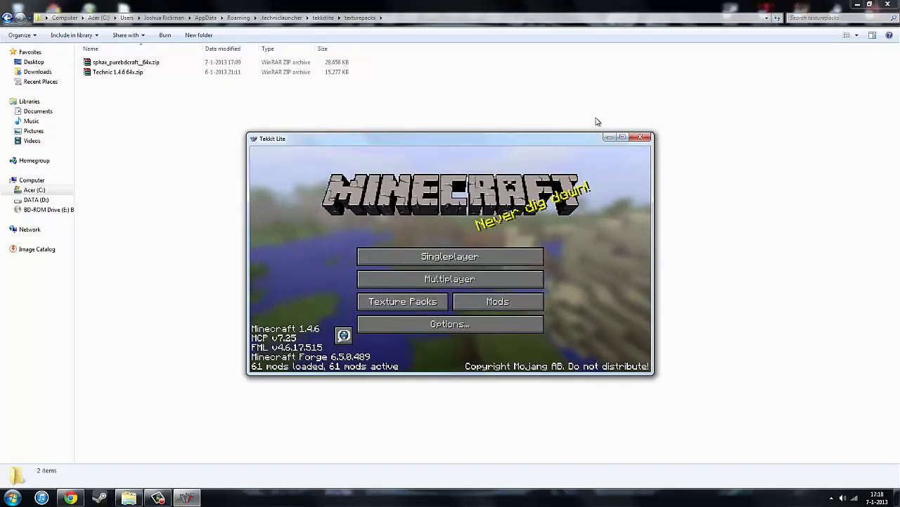
# Select the sphax_purebdcraft__64x.zip texture pack in Minecraft and return to the main menu
pyautogui.click(402, 301)
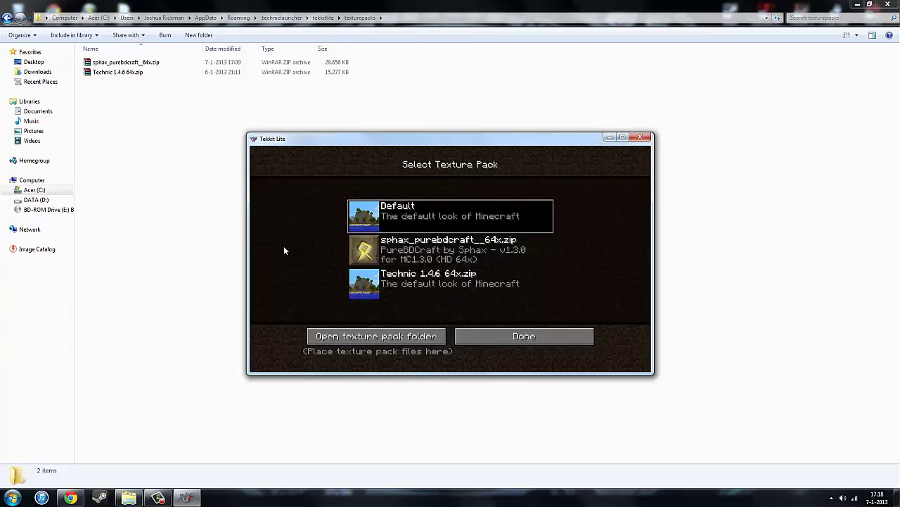
pyautogui.click(396, 239)
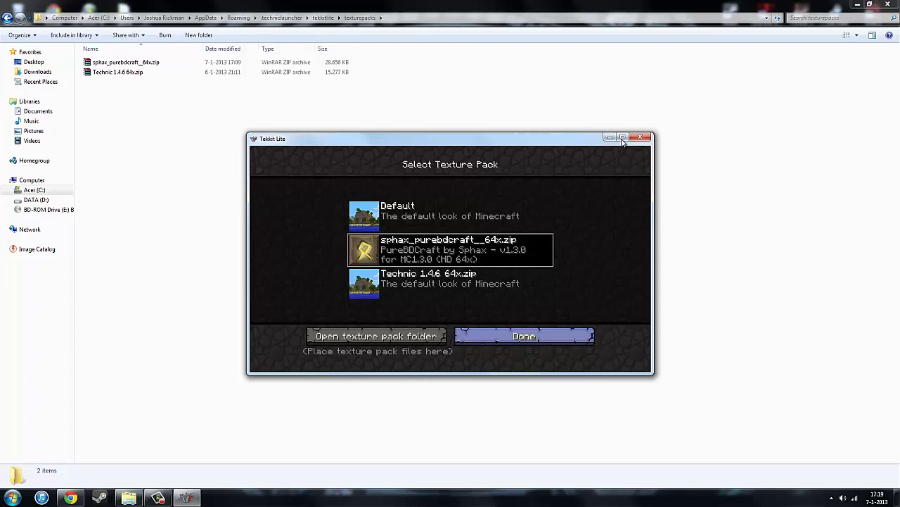
pyautogui.press('Escape')
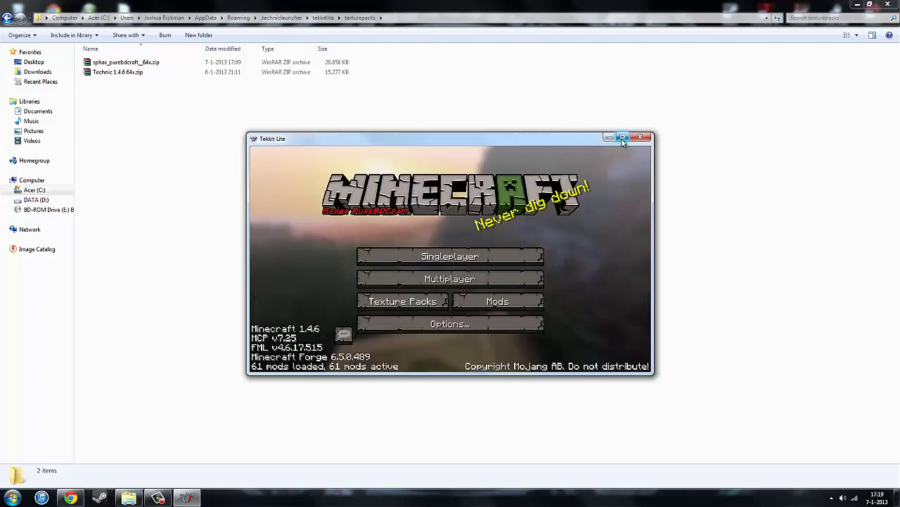
# Maximize the Tekkit Lite game and load the singleplayer world "No Water!"
pyautogui.click(622, 137)
pyautogui.click(406, 180)
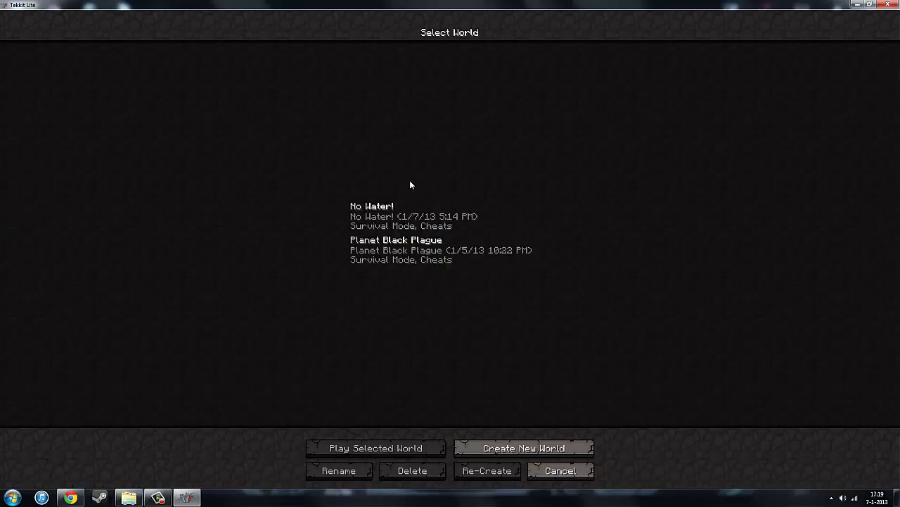
pyautogui.click(393, 216)
pyautogui.click(392, 216)
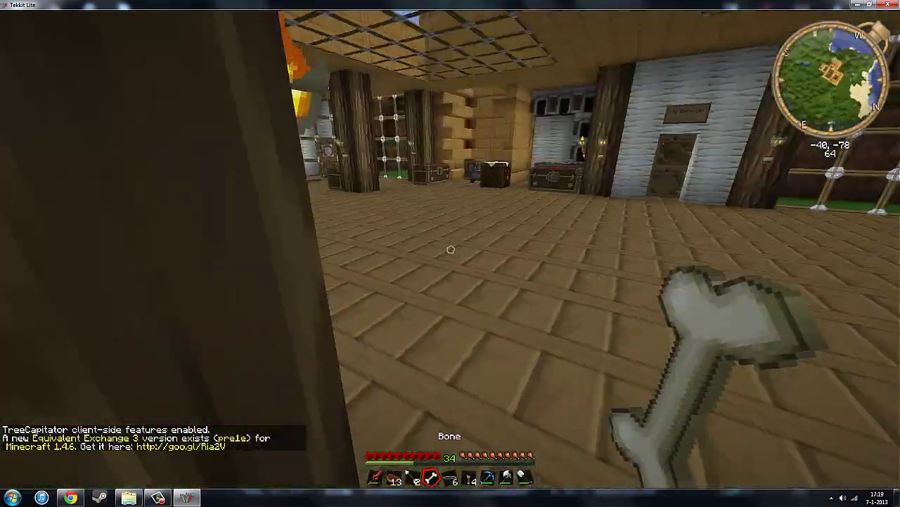
# Walk through the wooden house and examine how the texture pack looks on its blocks, chests and machines
pyautogui.press('w')
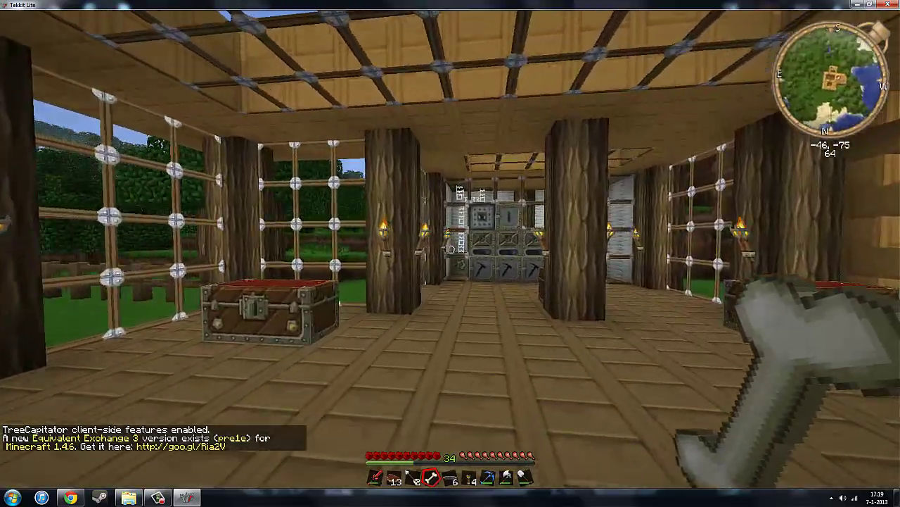
pyautogui.press('w')
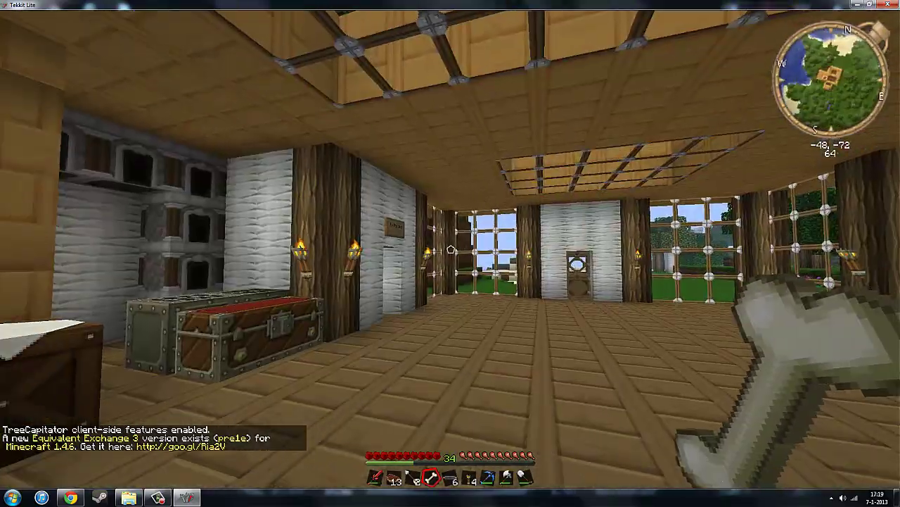
pyautogui.press('w')
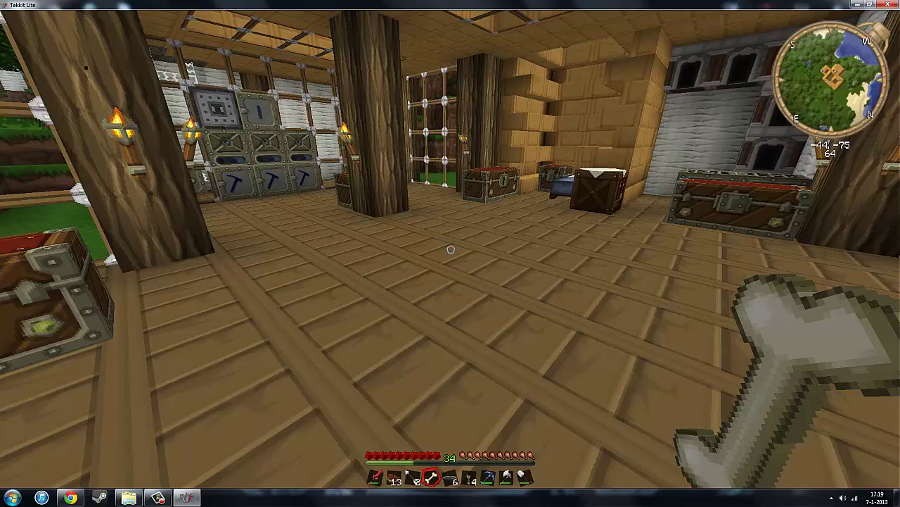
pyautogui.moveTo(451, 249)
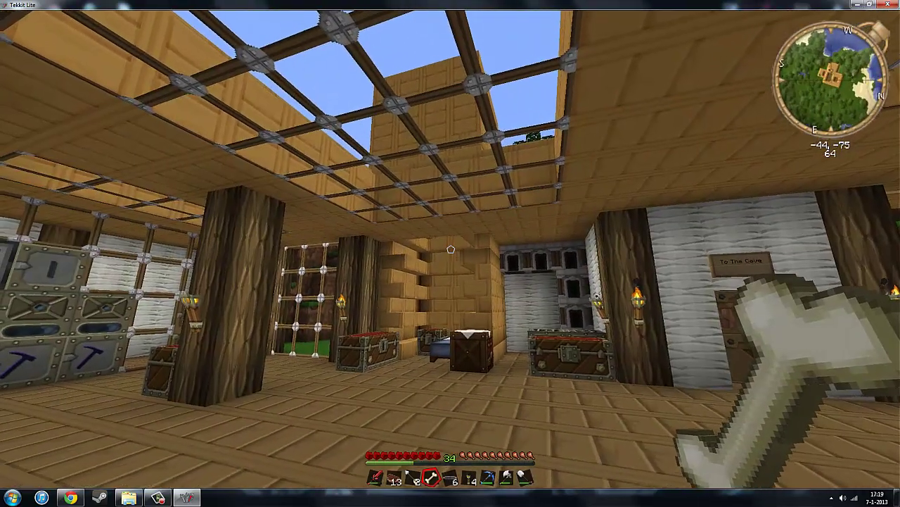